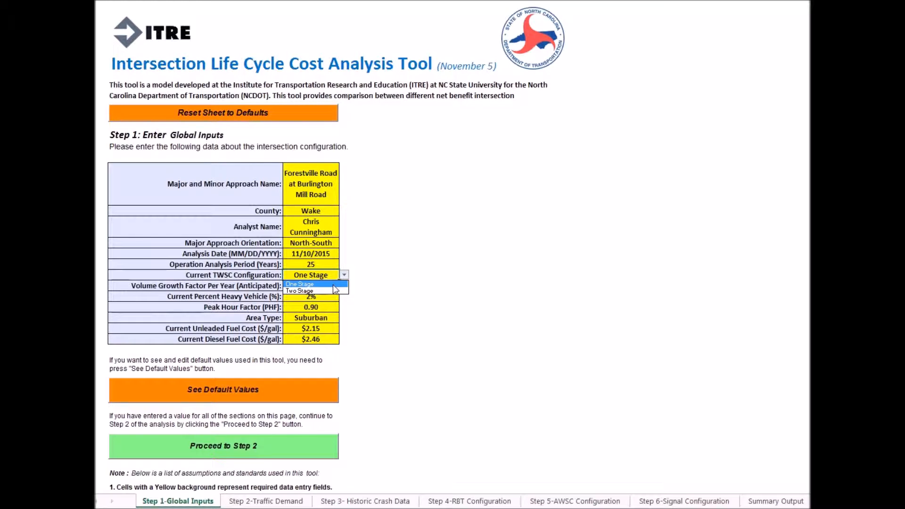
# - Set the current TWSC configuration to One Stage and the area type to Suburban in the global inputs
pyautogui.click(330, 284)
pyautogui.click(327, 286)
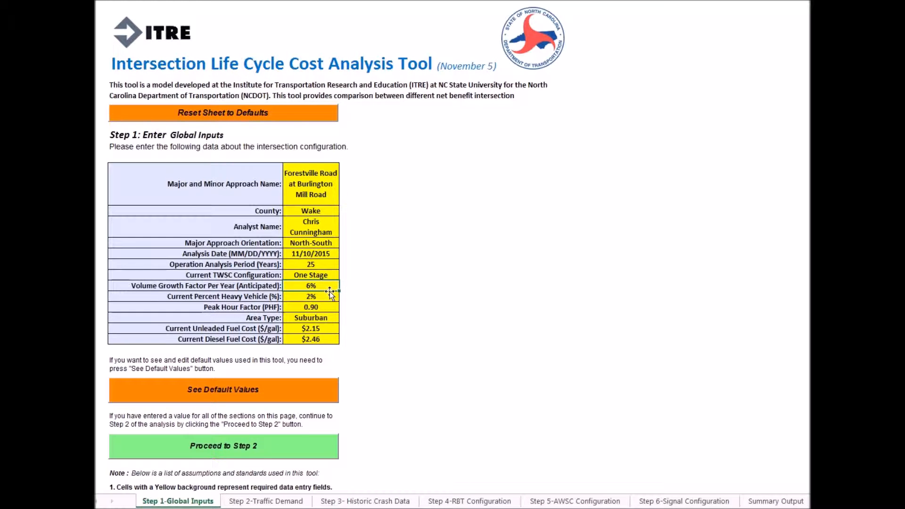
pyautogui.click(330, 295)
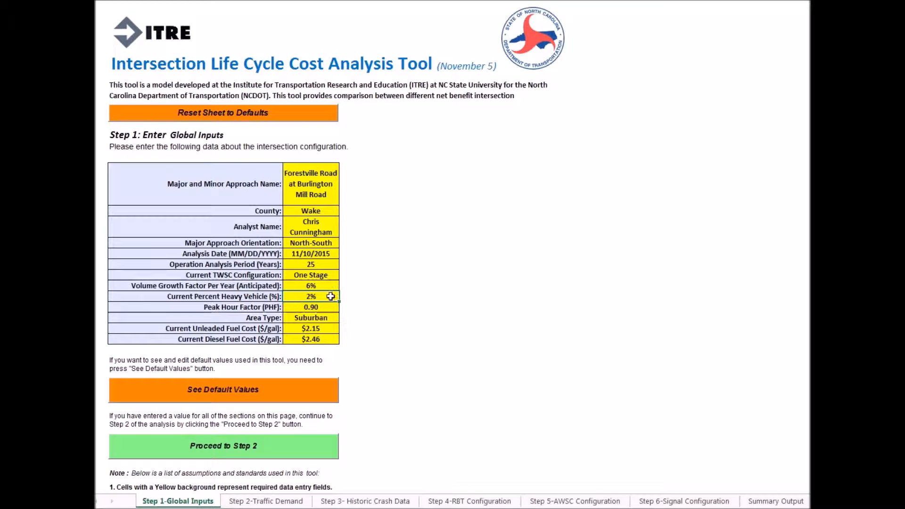
pyautogui.click(326, 315)
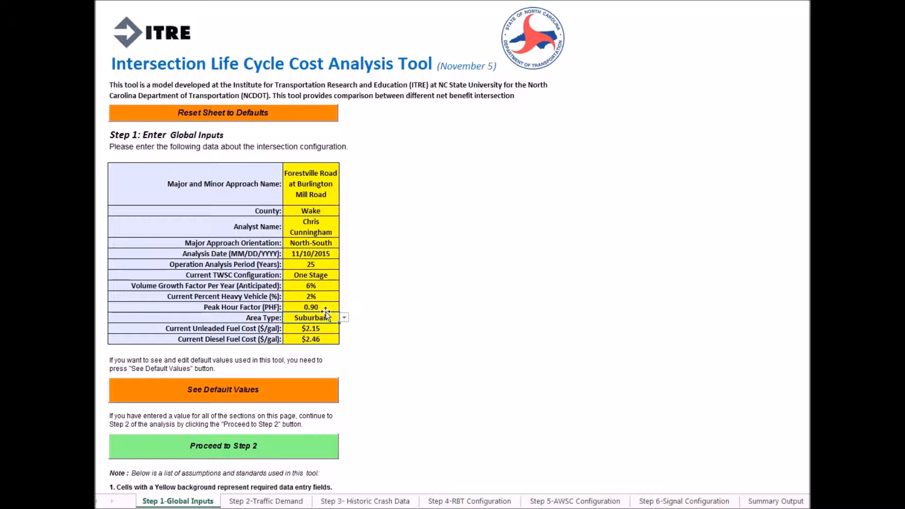
pyautogui.click(344, 319)
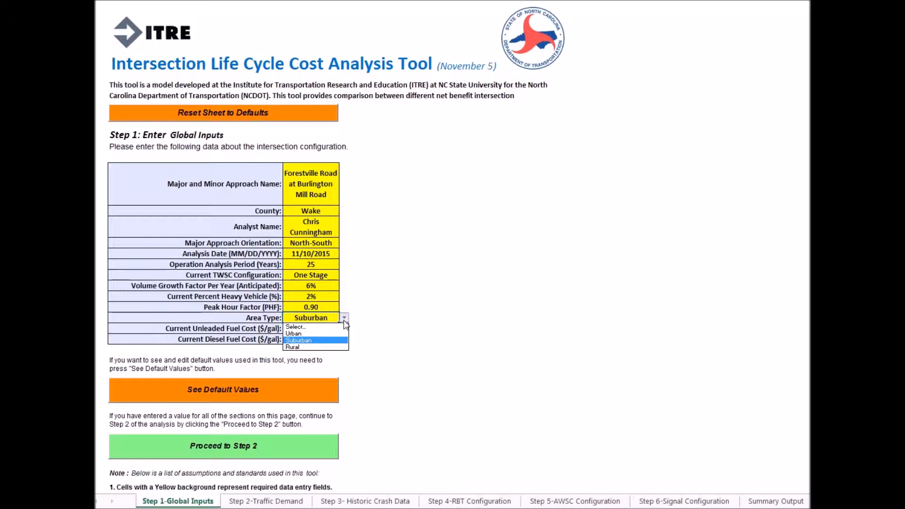
pyautogui.click(328, 341)
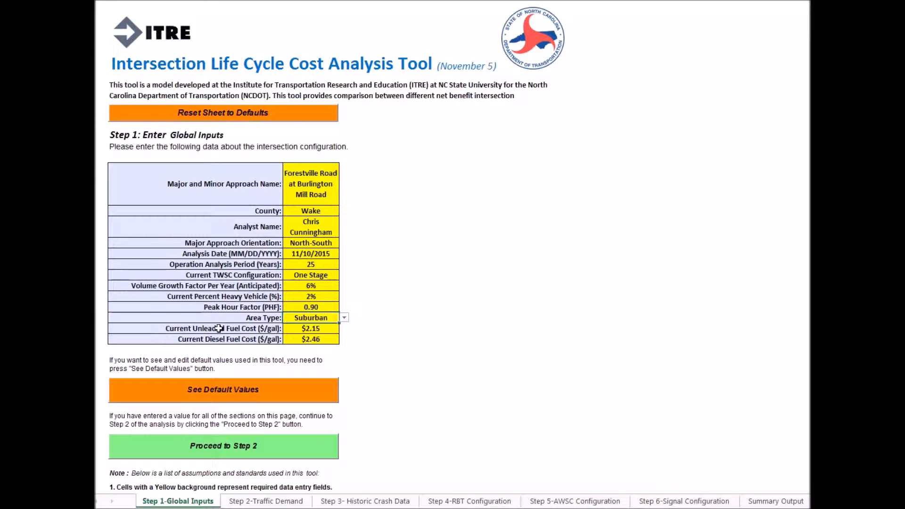
# - Check the unleaded and diesel fuel cost inputs and proceed to Step 2 of the analysis
pyautogui.moveTo(218, 329); pyautogui.dragTo(301, 340)
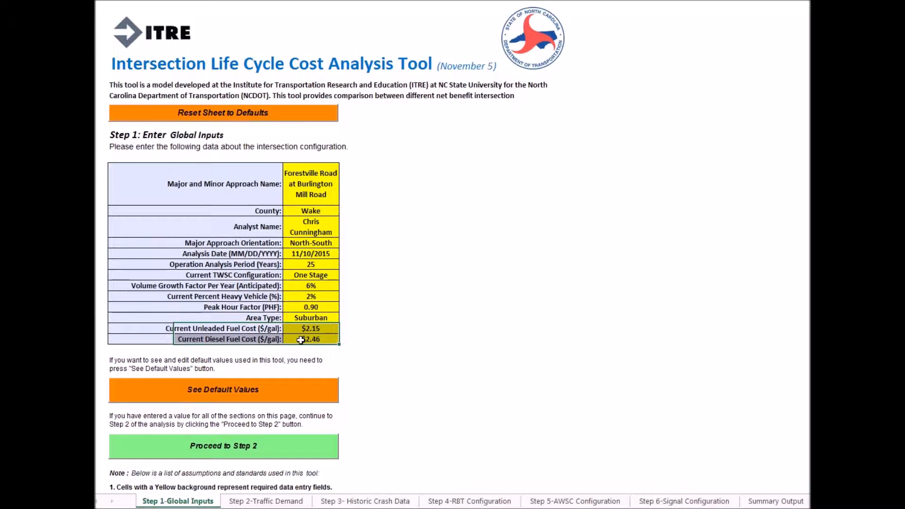
pyautogui.click(401, 430)
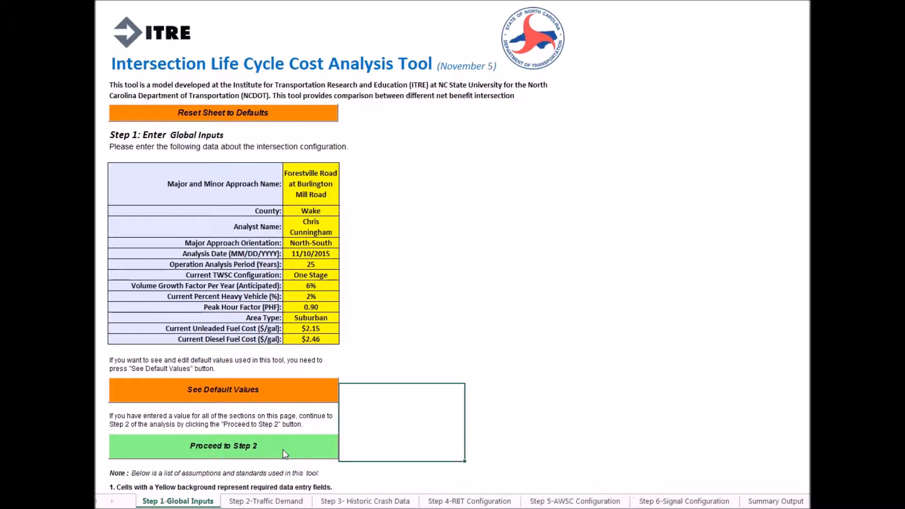
pyautogui.click(282, 449)
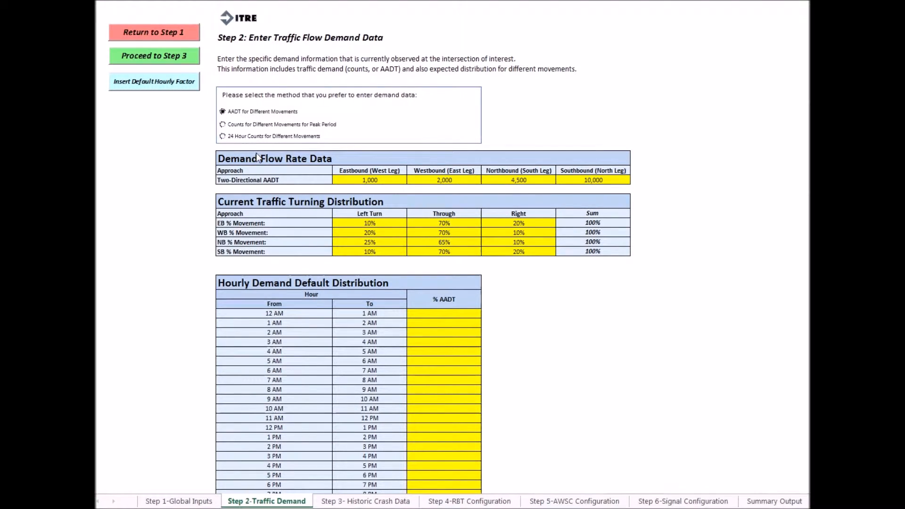
# - Examine the two-directional AADT for each approach and the left, through and right turning percentages
pyautogui.click(371, 179)
pyautogui.press('Left')
pyautogui.moveTo(334, 184); pyautogui.dragTo(585, 181)
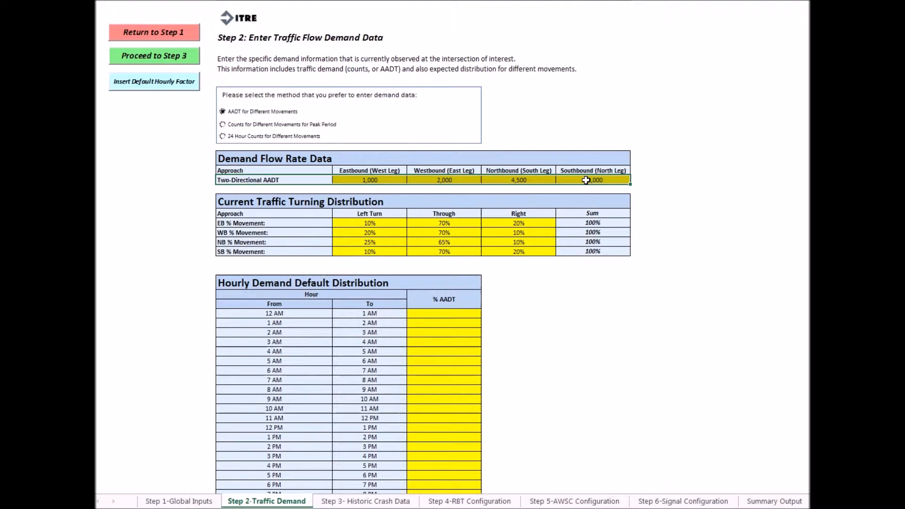
pyautogui.write('Two-Directional AADT\t1,000\t2,000\t4,500\t10,000')
pyautogui.click(281, 203)
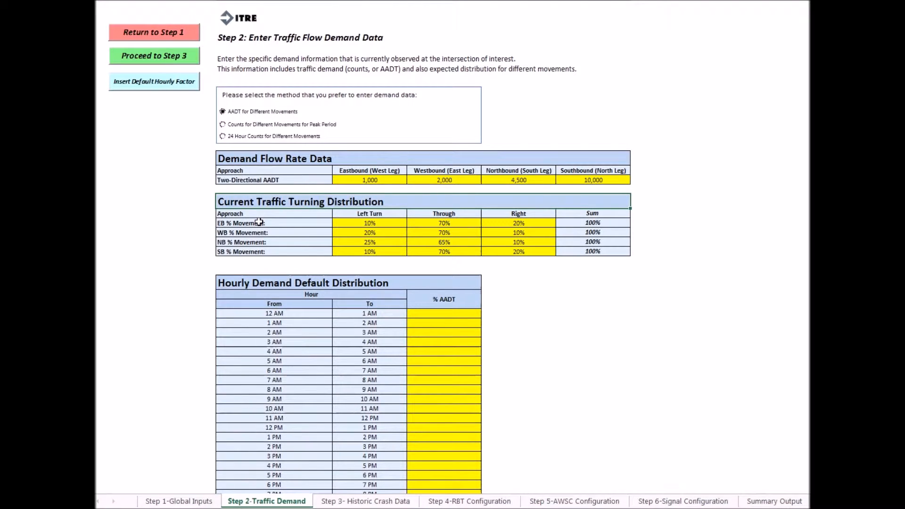
pyautogui.moveTo(259, 222); pyautogui.dragTo(259, 252)
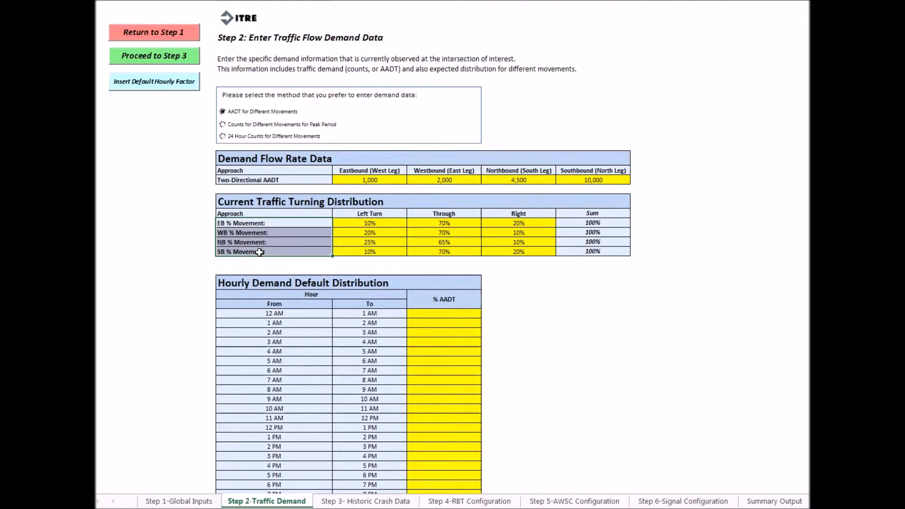
pyautogui.hotkey('ctrl', 'v')
pyautogui.moveTo(372, 221); pyautogui.dragTo(500, 251)
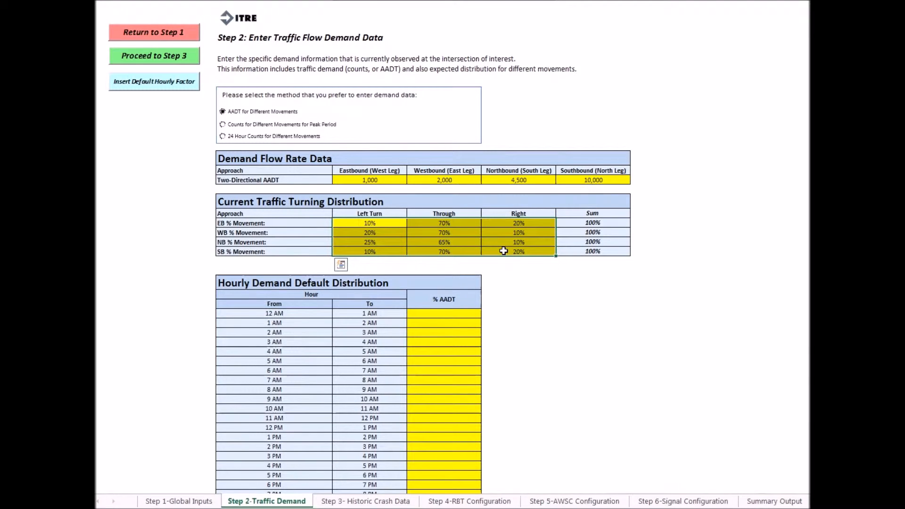
# - Preview the default hourly demand profiles and fill the hourly distribution with "Two Equivalent Peaks - Minor AM, Minor PM"
pyautogui.click(433, 314)
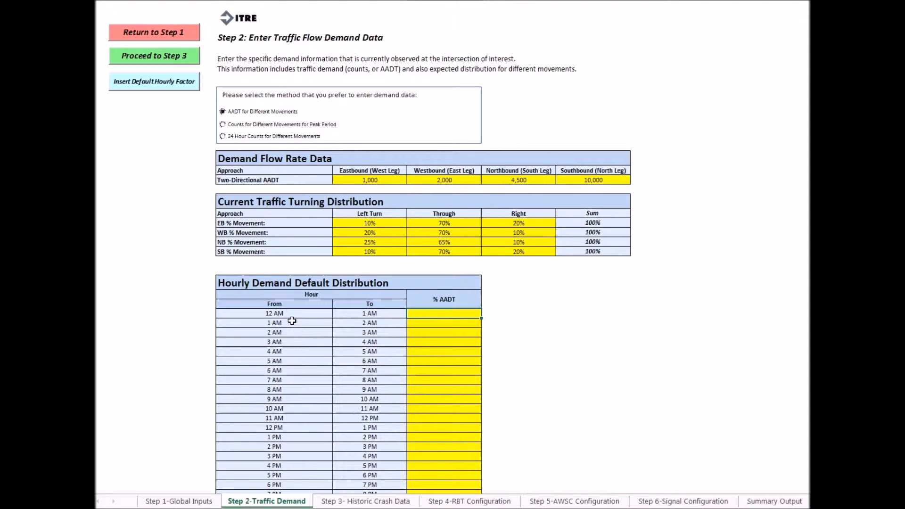
pyautogui.scroll(-2, 293, 321)
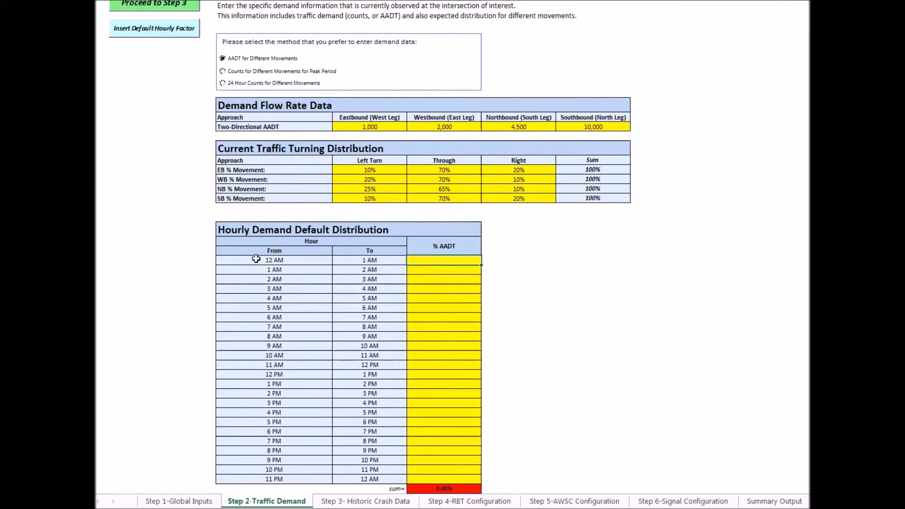
pyautogui.scroll(2, 256, 259)
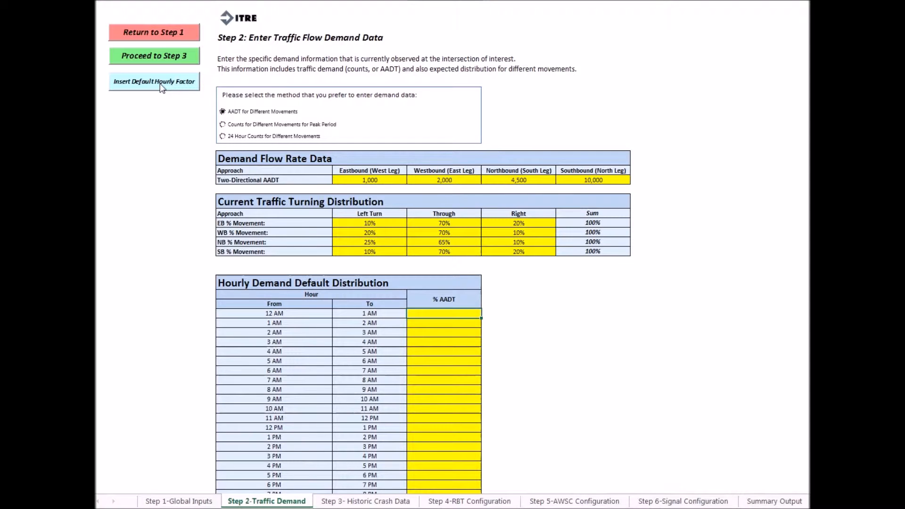
pyautogui.click(161, 87)
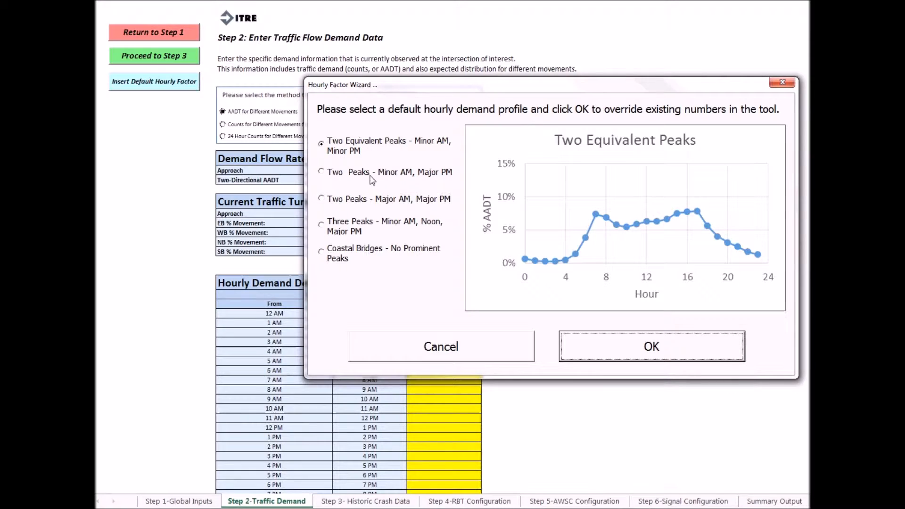
pyautogui.click(322, 172)
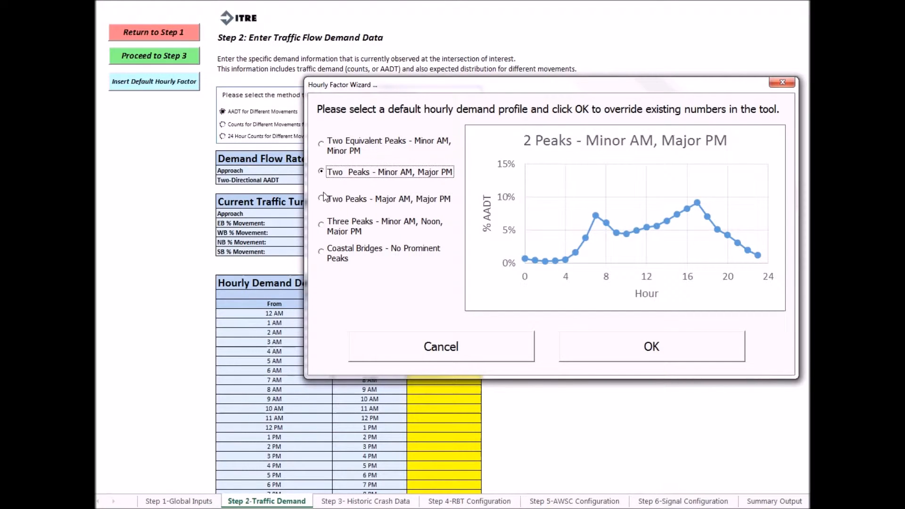
pyautogui.click(321, 199)
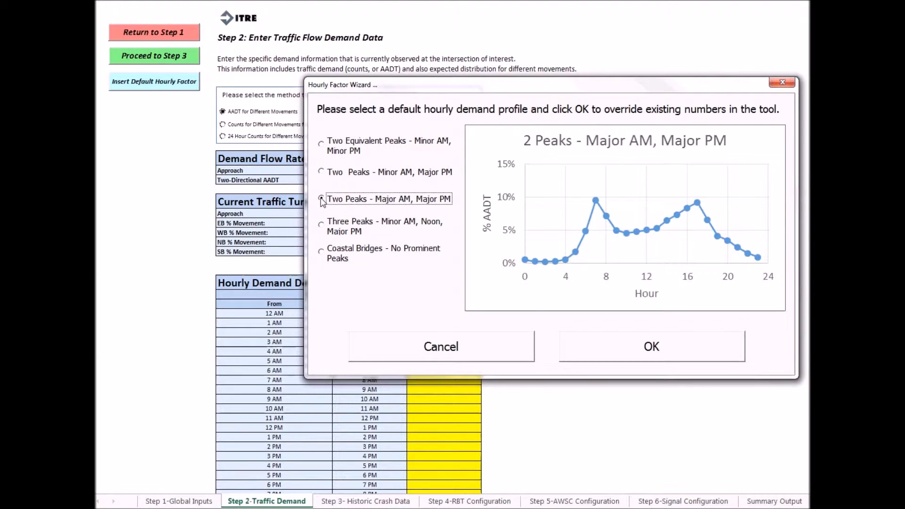
pyautogui.click(321, 225)
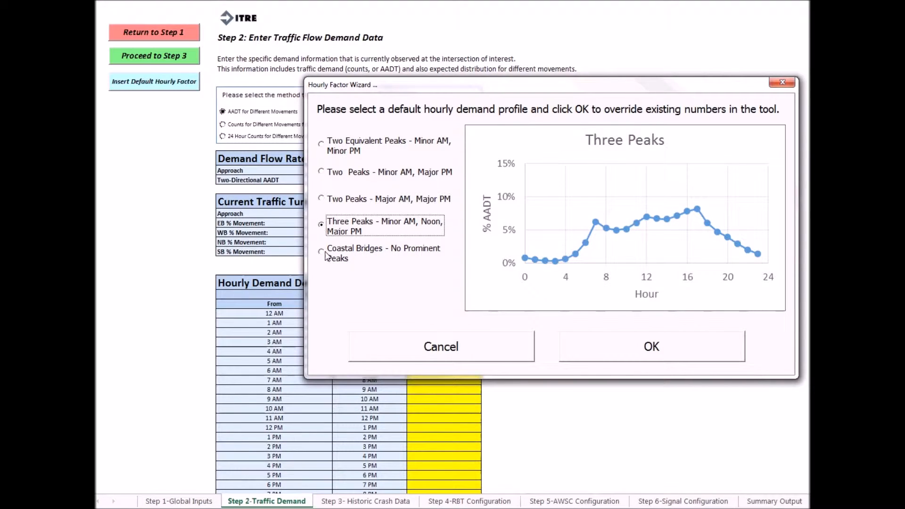
pyautogui.click(326, 255)
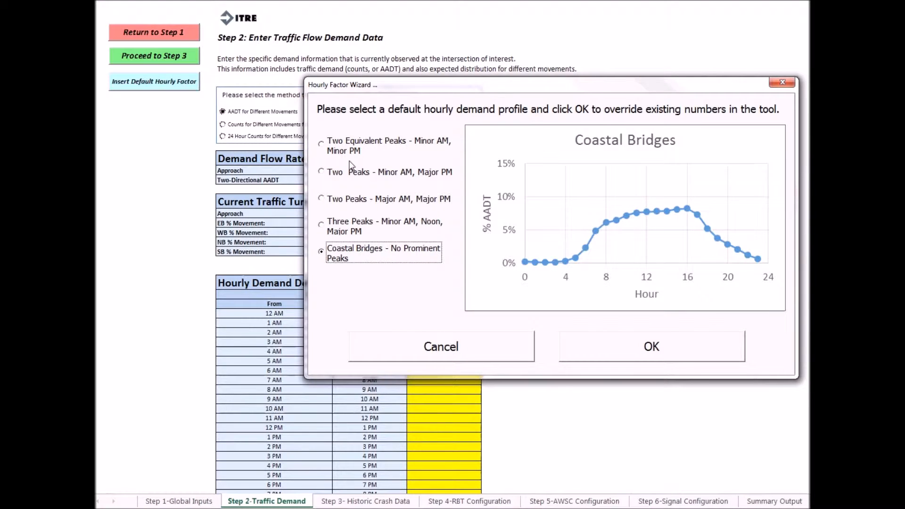
pyautogui.click(322, 147)
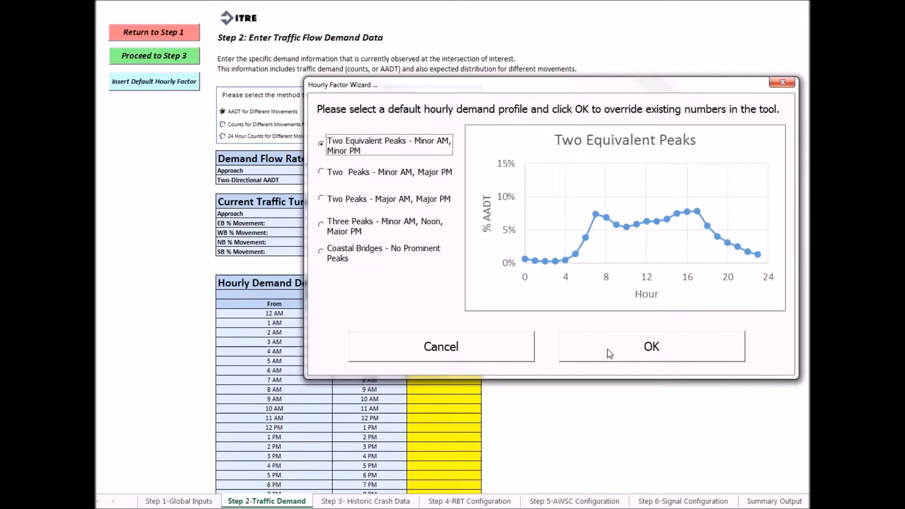
pyautogui.click(610, 354)
# - Review the inserted hourly % AADT values in the Hourly Demand Default Distribution table
pyautogui.scroll(-3, 510, 366)
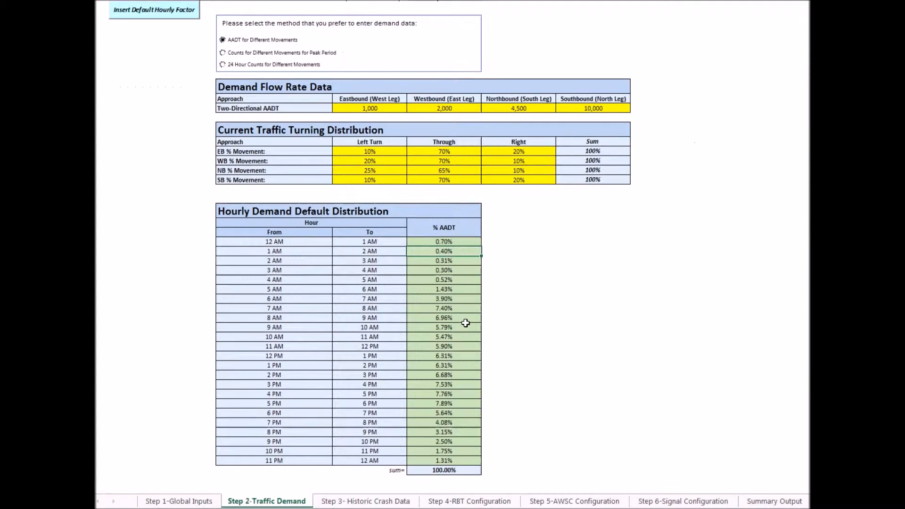
pyautogui.click(452, 242)
pyautogui.moveTo(452, 245); pyautogui.dragTo(453, 456)
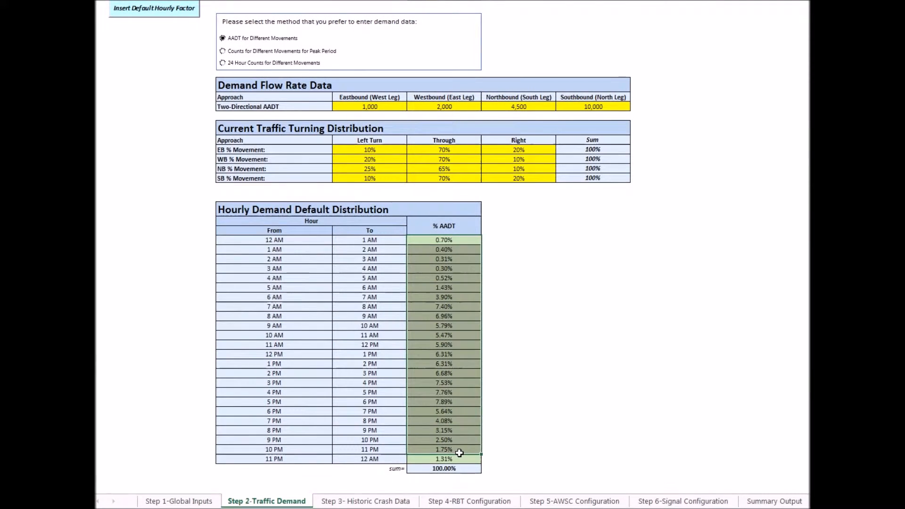
# - Switch the demand data entry method to Counts for Different Movements for Peak Period
pyautogui.scroll(3, 408, 365)
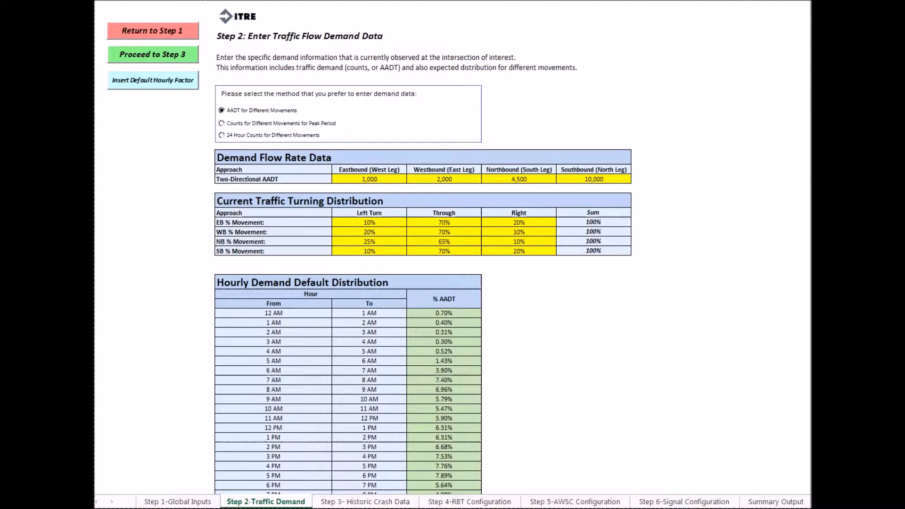
pyautogui.click(221, 125)
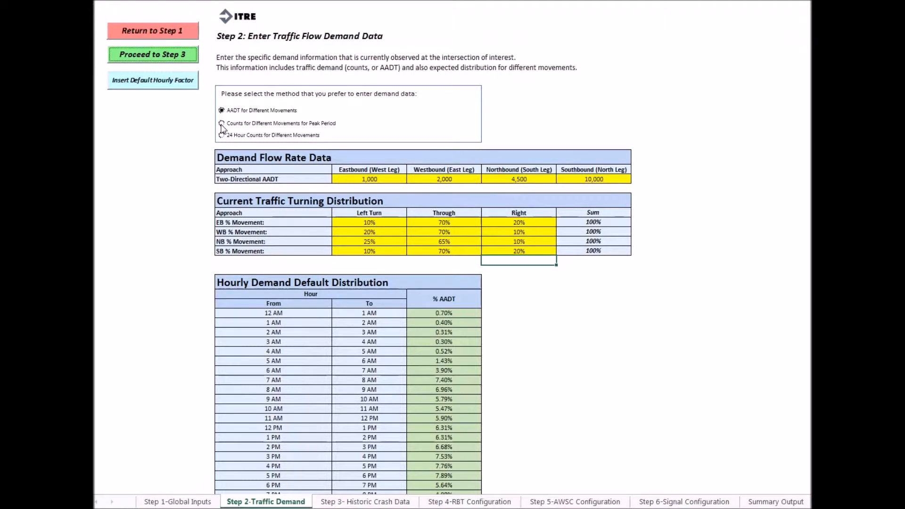
pyautogui.click(221, 124)
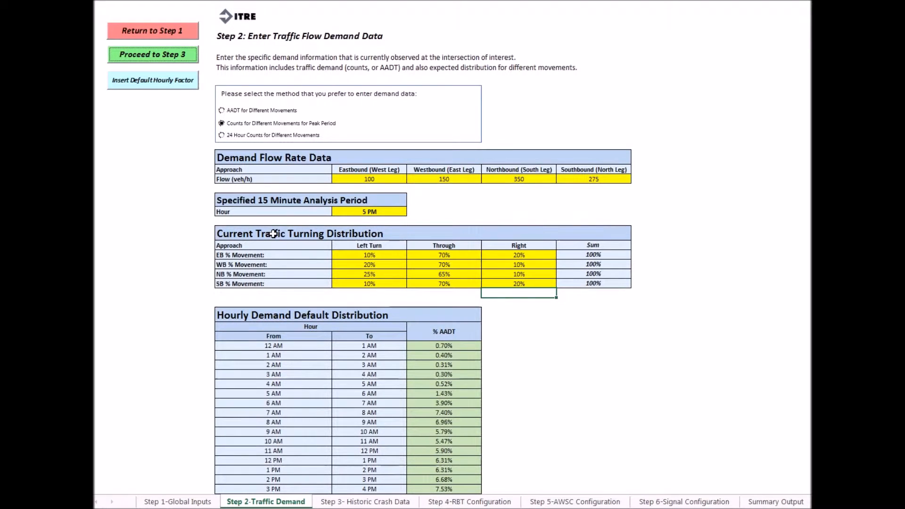
# - Examine the turning distribution, the hourly demand distribution and the peak-period flow inputs for each approach
pyautogui.moveTo(274, 234); pyautogui.dragTo(308, 282)
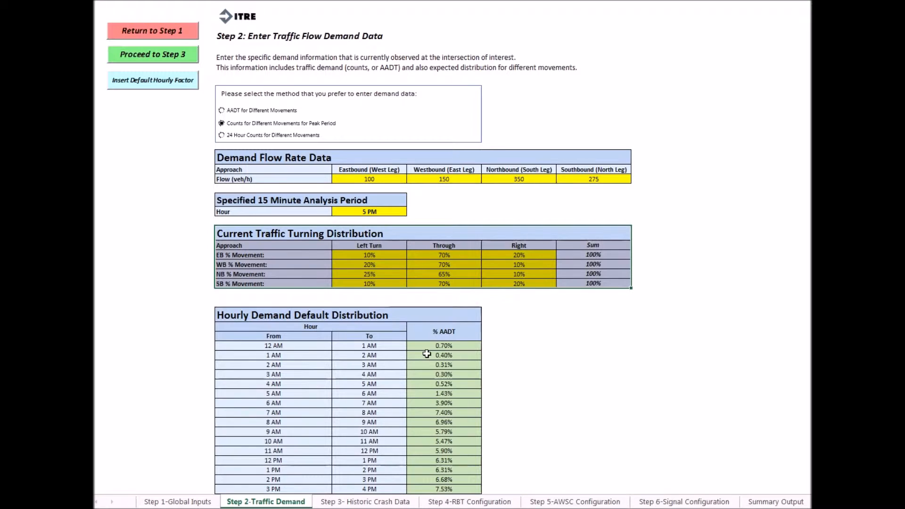
pyautogui.moveTo(396, 316); pyautogui.dragTo(356, 424)
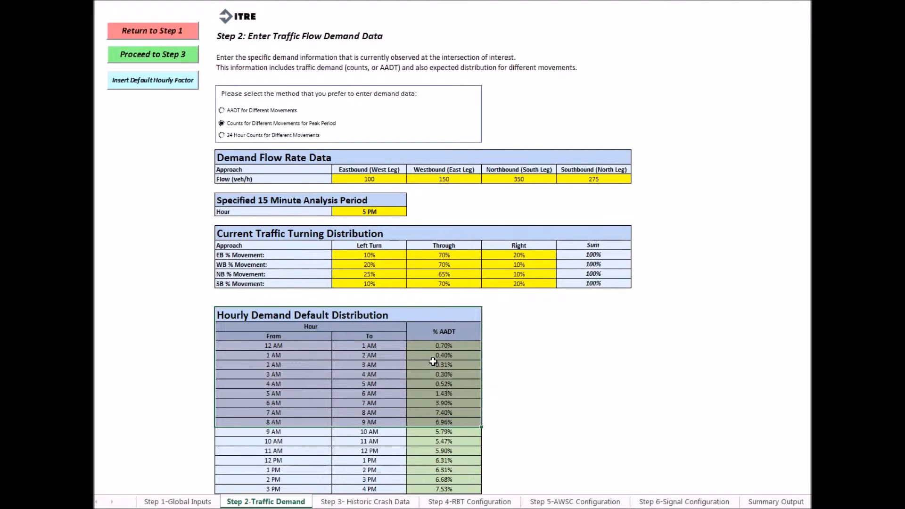
pyautogui.click(300, 162)
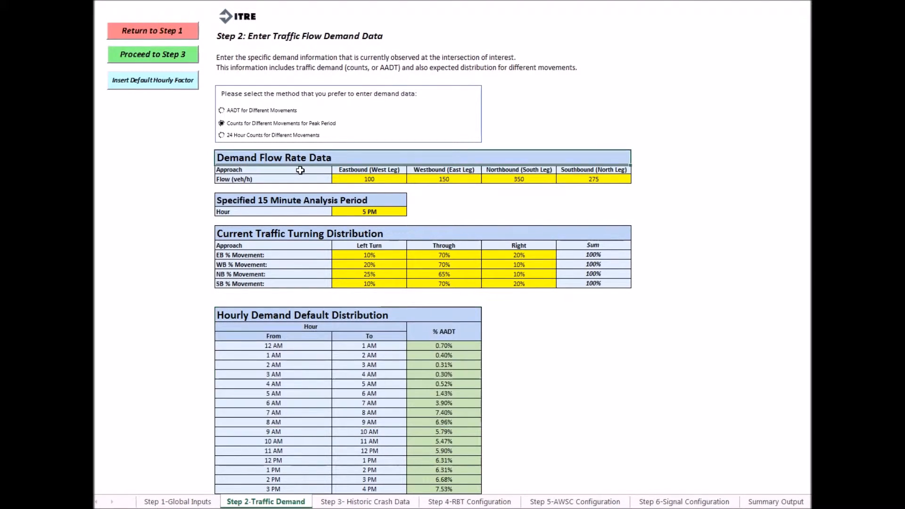
pyautogui.moveTo(301, 170); pyautogui.dragTo(446, 212)
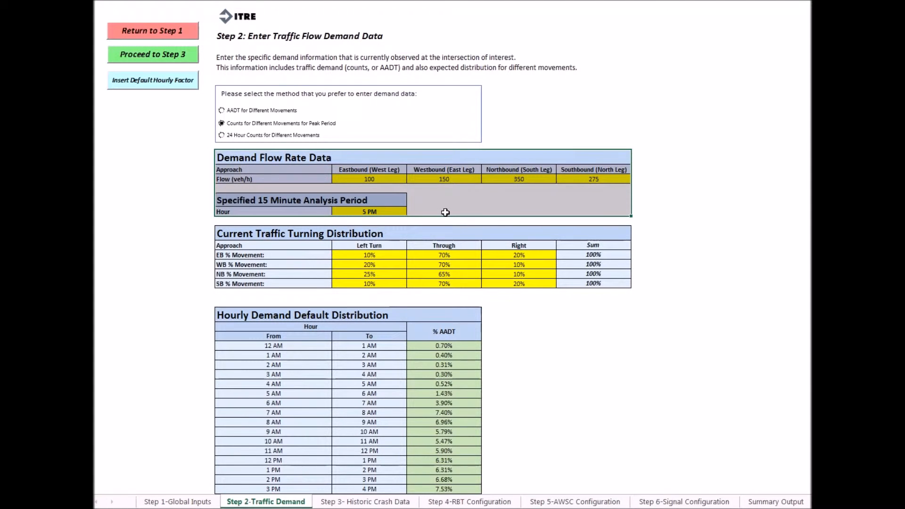
pyautogui.click(377, 181)
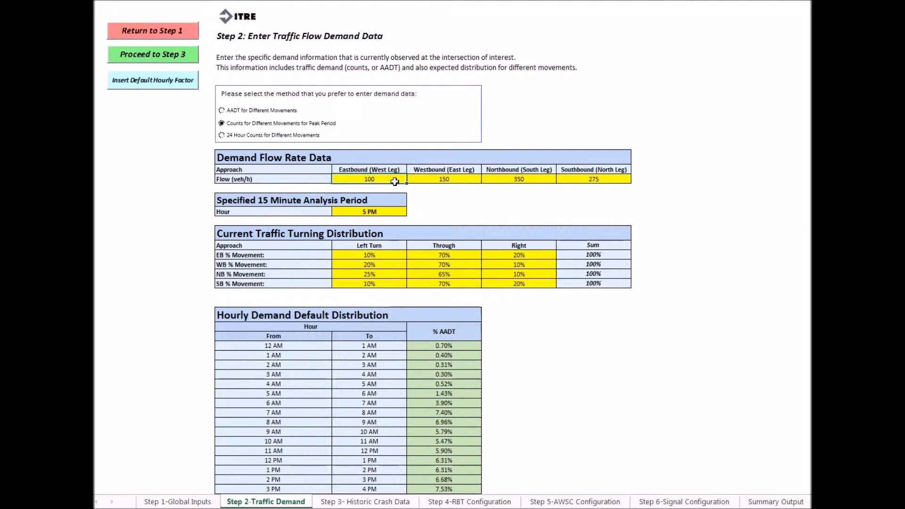
# - Set the hour of the specified 15-minute analysis period to 5 PM
pyautogui.click(395, 216)
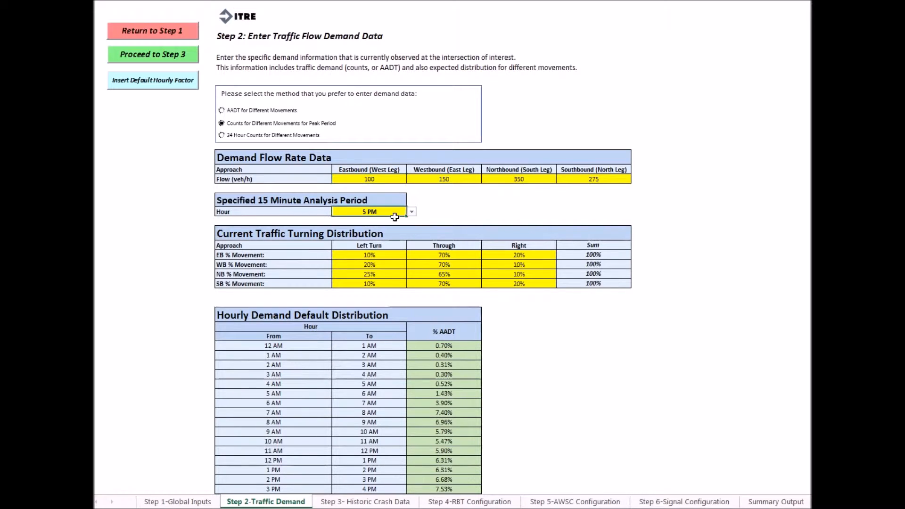
pyautogui.click(412, 212)
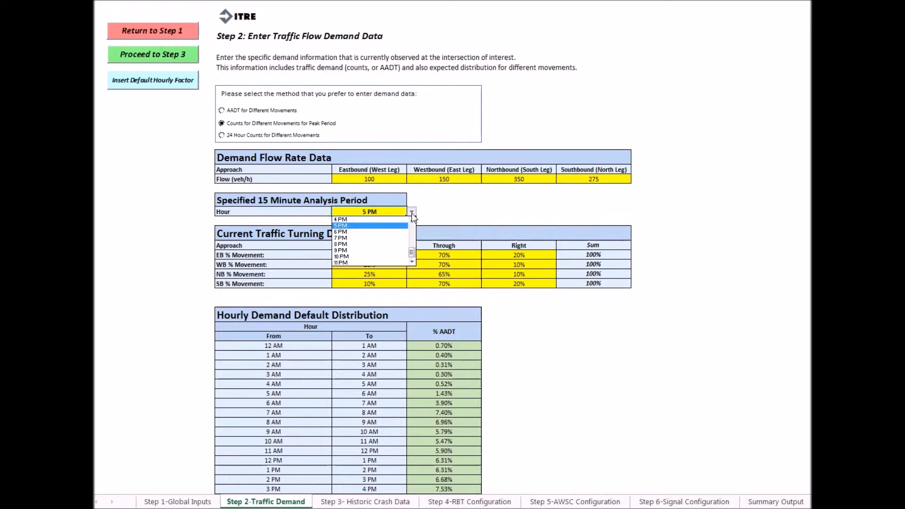
pyautogui.click(382, 223)
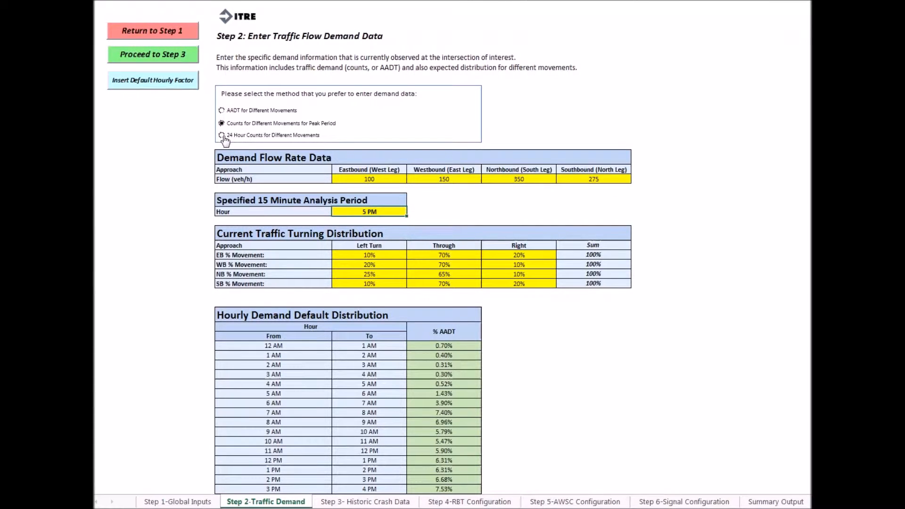
# - Switch the demand data entry method to 24 Hour Counts for Different Movements
pyautogui.click(222, 136)
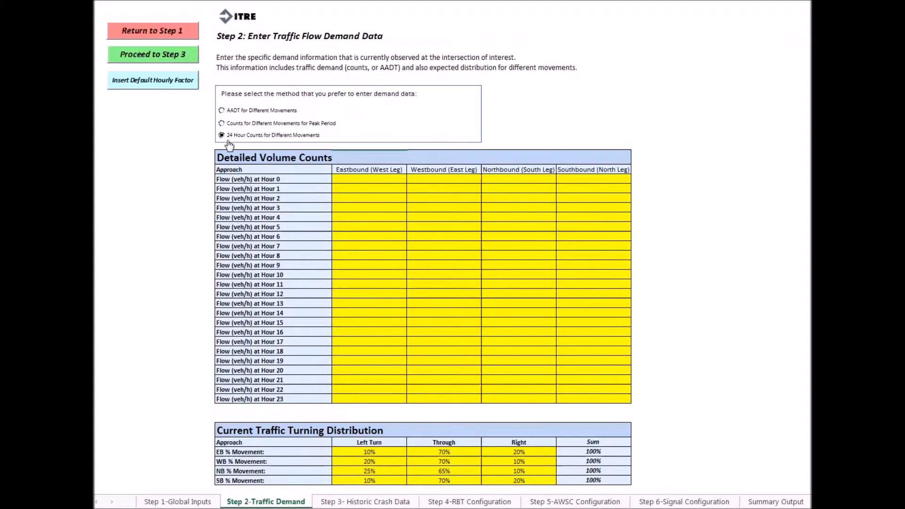
# - Examine the hourly flow inputs for each approach in Detailed Volume Counts and the turning distribution by movement
pyautogui.moveTo(310, 178); pyautogui.dragTo(315, 395)
pyautogui.moveTo(346, 180); pyautogui.dragTo(579, 170)
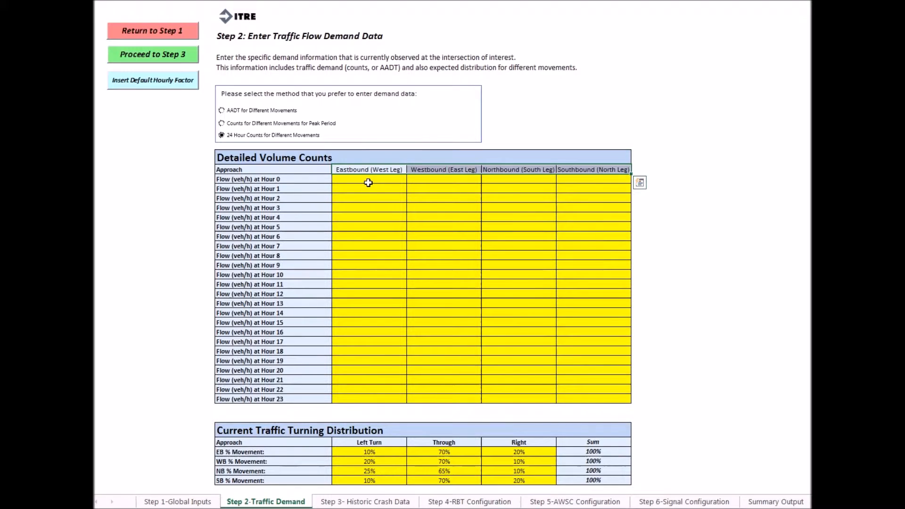
pyautogui.click(341, 234)
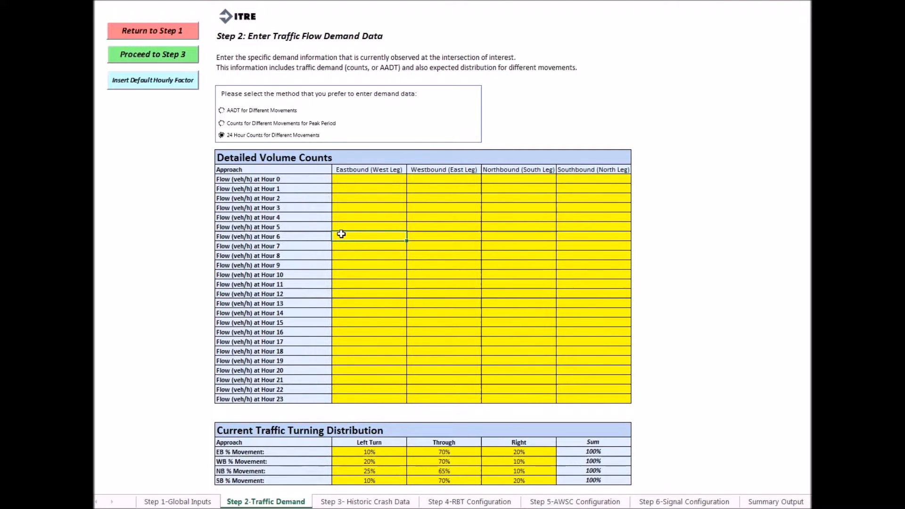
pyautogui.moveTo(341, 234); pyautogui.dragTo(558, 362)
pyautogui.scroll(-2, 555, 362)
pyautogui.moveTo(359, 358)
pyautogui.mouseDown()
pyautogui.moveTo(361, 390)
pyautogui.moveTo(385, 406)
pyautogui.mouseUp()
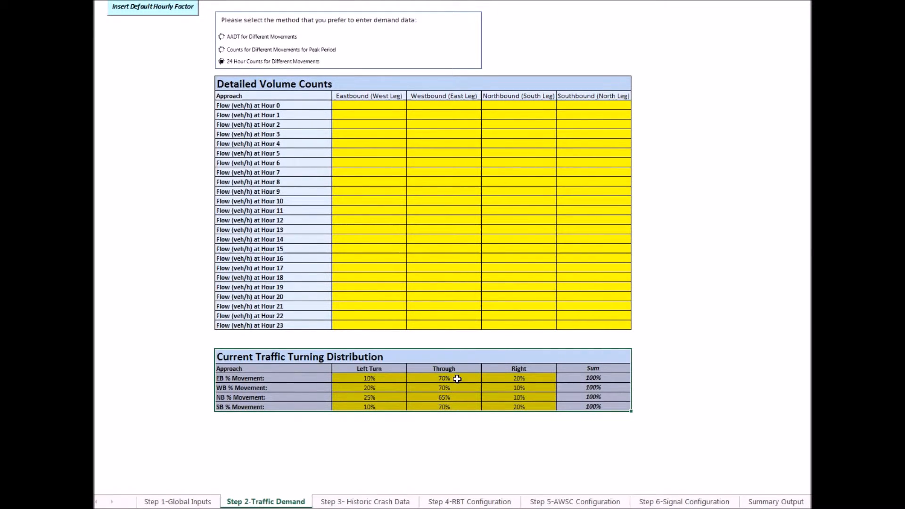
pyautogui.moveTo(283, 378); pyautogui.dragTo(296, 406)
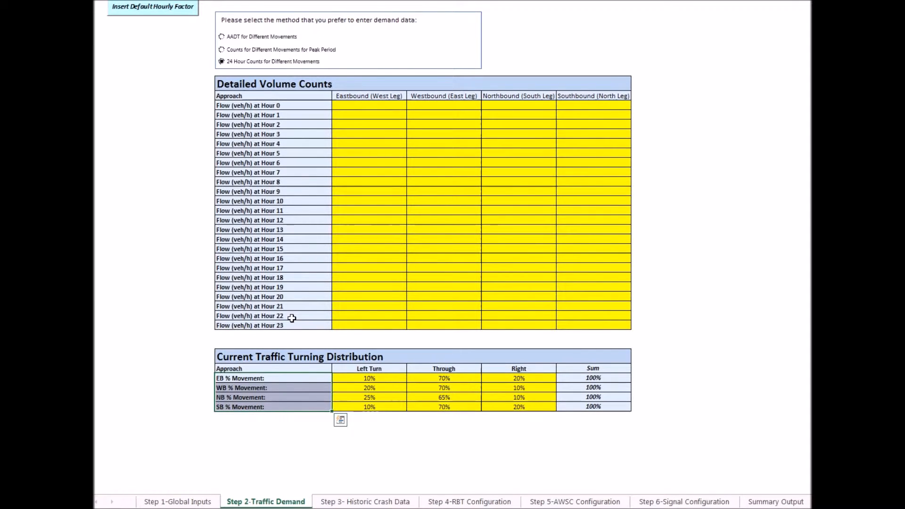
# - Switch the demand data entry method to AADT for Different Movements and proceed to Step 3, the historic crash data
pyautogui.scroll(3, 292, 318)
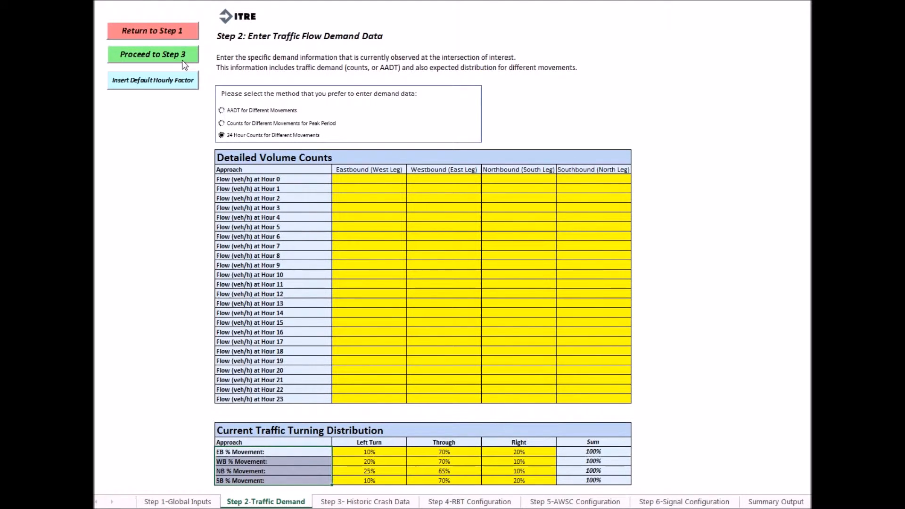
pyautogui.click(221, 111)
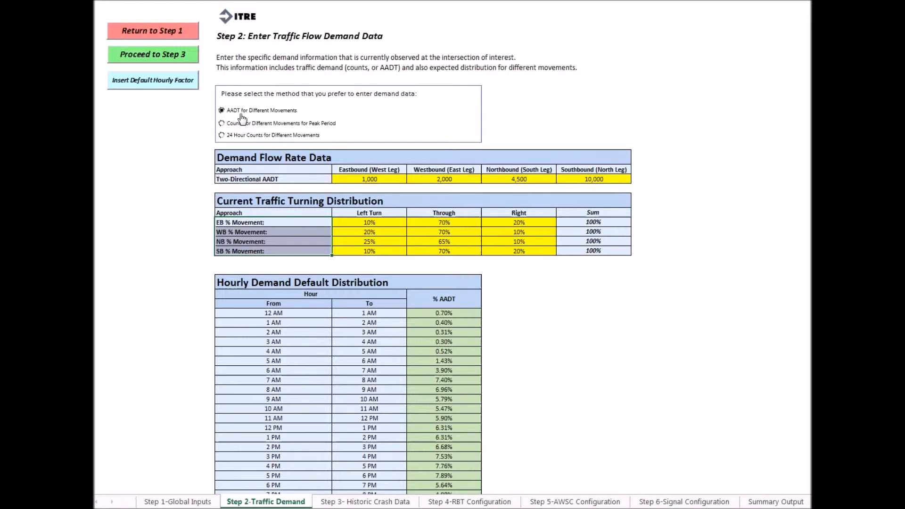
pyautogui.click(162, 58)
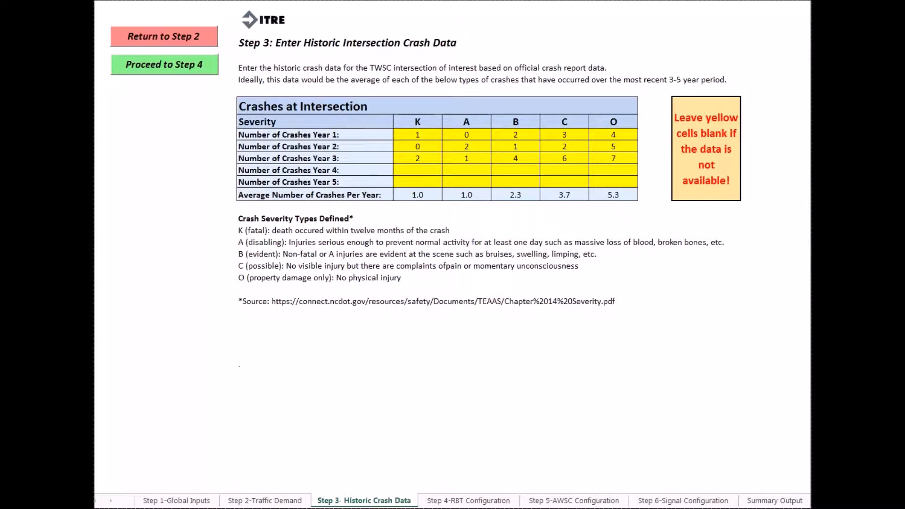
# - Examine the yearly crash rows, the K, A, B, C and O severity columns, and the crash severity definitions
pyautogui.click(335, 135)
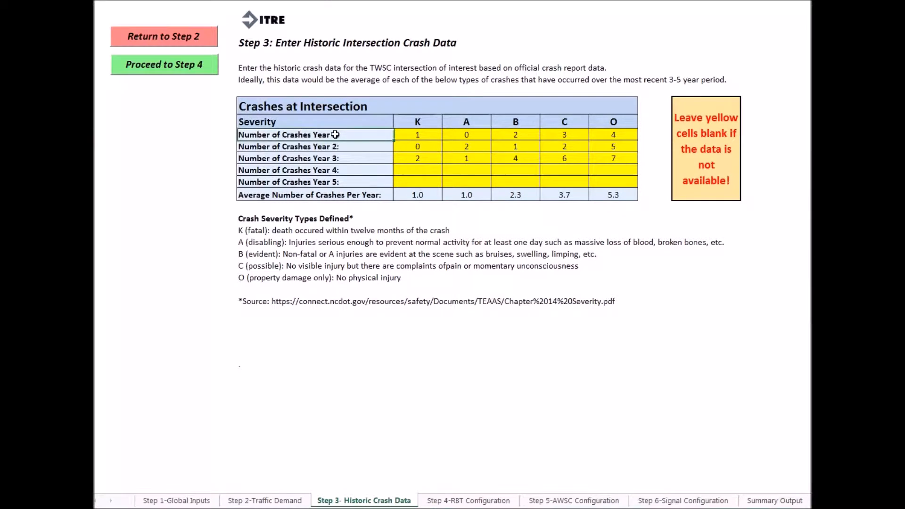
pyautogui.moveTo(335, 134); pyautogui.dragTo(336, 181)
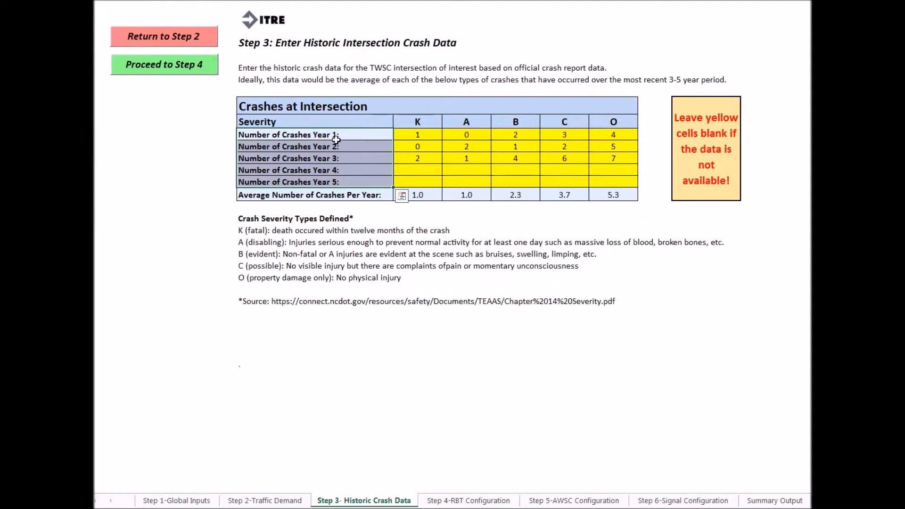
pyautogui.click(337, 120)
pyautogui.moveTo(337, 120); pyautogui.dragTo(619, 125)
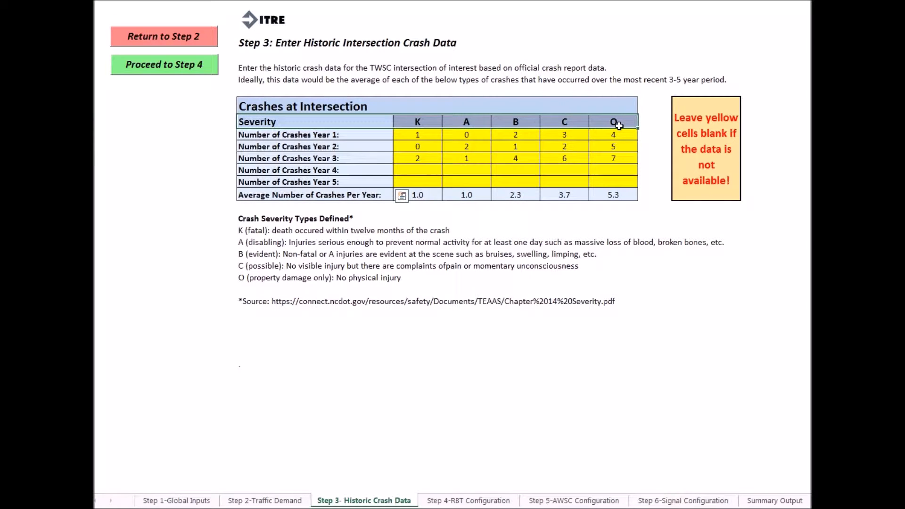
pyautogui.moveTo(389, 215); pyautogui.dragTo(282, 279)
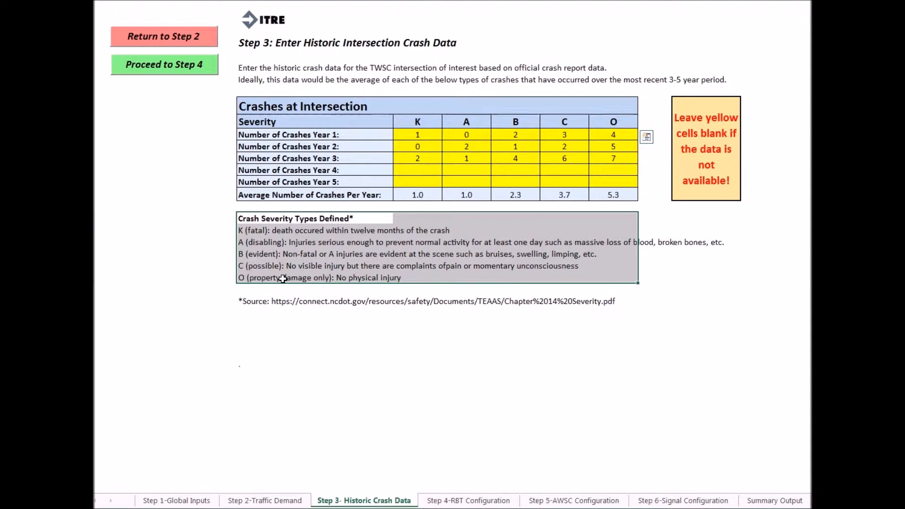